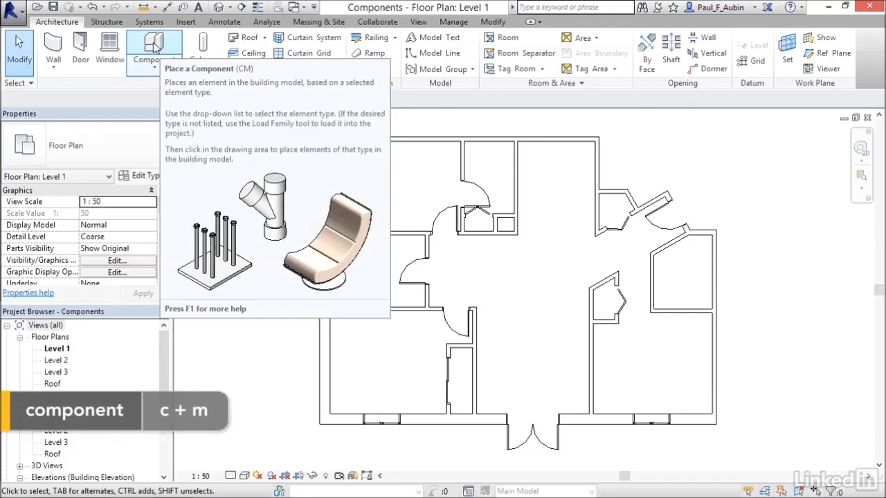
Start placing a component and look through the family types already available in the project
{"action": "left_click", "coordinate": [154, 45]}
{"action": "left_click", "coordinate": [132, 156]}
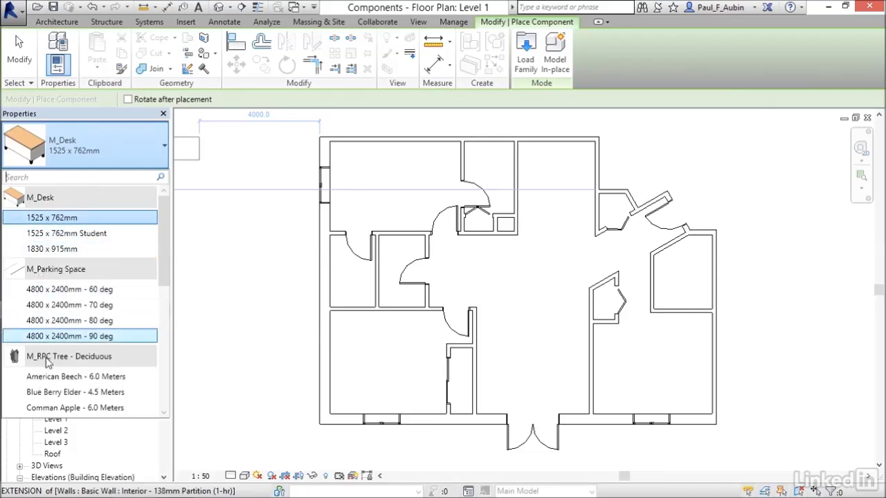
{"action": "mouse_move", "coordinate": [161, 256]}
{"action": "left_mouse_down"}
{"action": "mouse_move", "coordinate": [159, 388]}
{"action": "mouse_move", "coordinate": [164, 254]}
{"action": "left_mouse_up"}
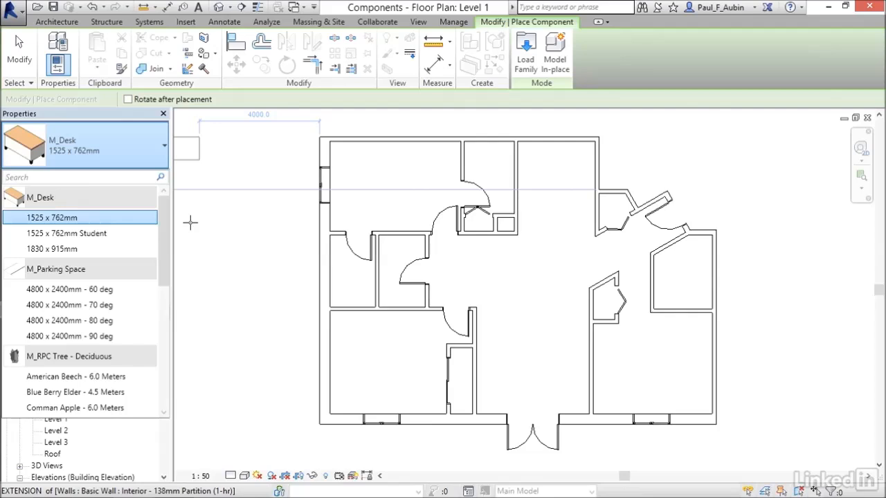
{"action": "left_click", "coordinate": [90, 153]}
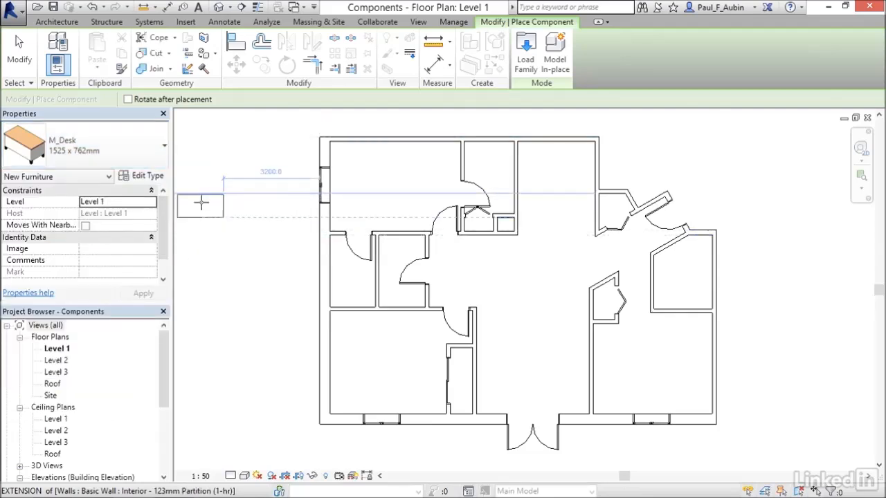
Start loading a family into the project and browse to the US Metric library folder
{"action": "left_click", "coordinate": [525, 73]}
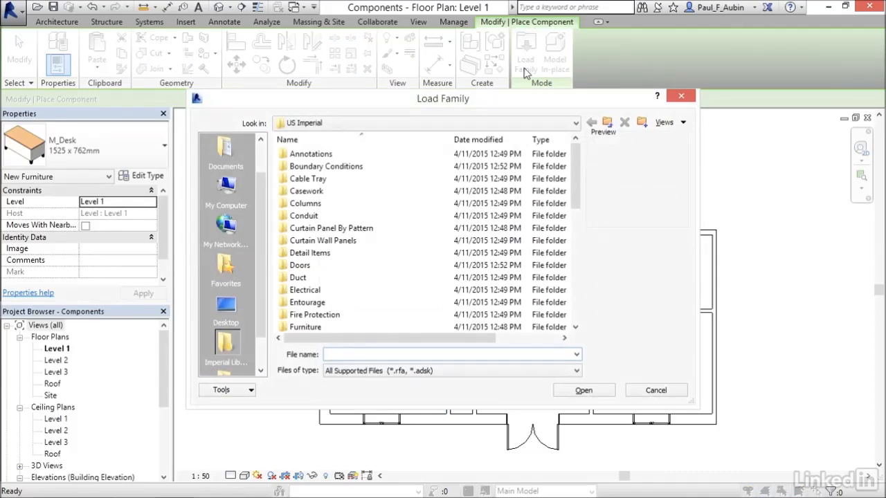
{"action": "left_click_drag", "start_coordinate": [538, 112], "coordinate": [564, 388]}
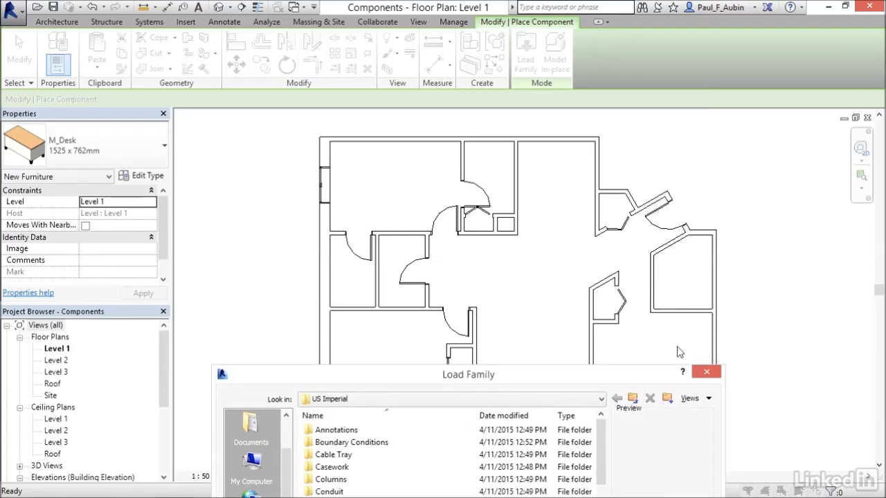
{"action": "left_click_drag", "start_coordinate": [499, 380], "coordinate": [462, 90]}
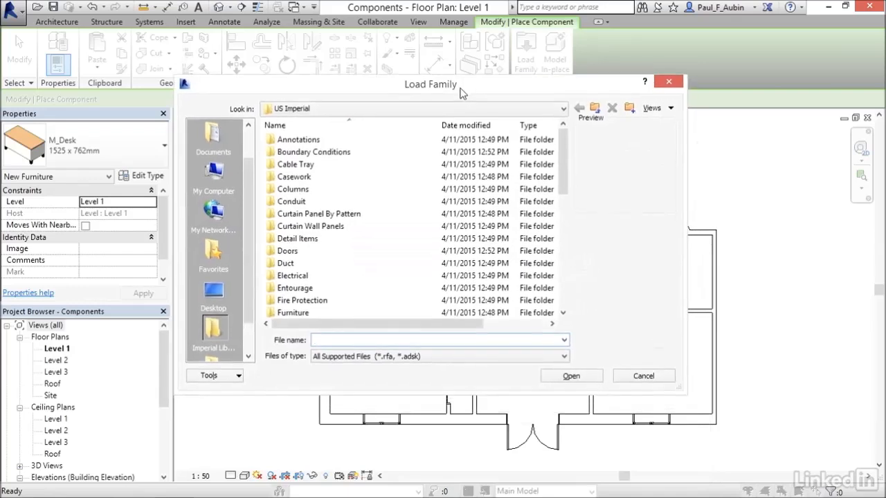
{"action": "left_click", "coordinate": [594, 109]}
{"action": "double_click", "coordinate": [289, 166]}
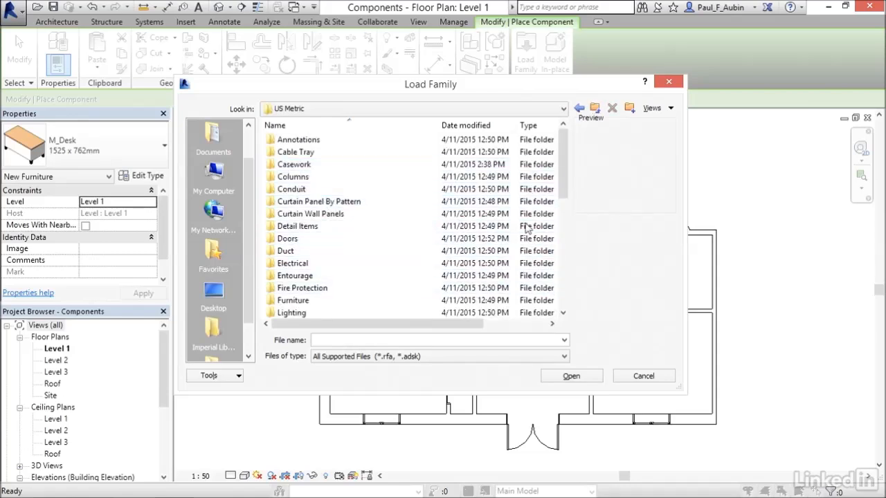
Load the M_Furnace family from the library's Mechanical > Architectural > Air-Side Components > Furnaces folder
{"action": "left_click_drag", "start_coordinate": [563, 186], "coordinate": [564, 216]}
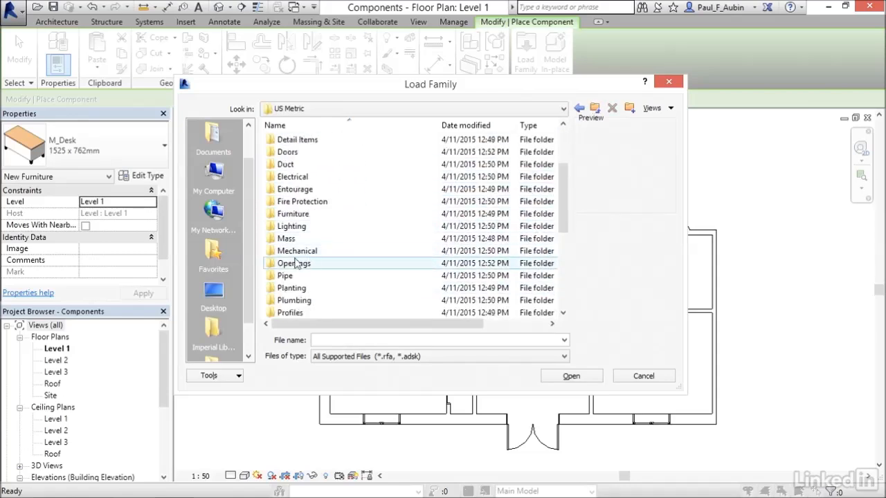
{"action": "double_click", "coordinate": [289, 194]}
{"action": "double_click", "coordinate": [298, 141]}
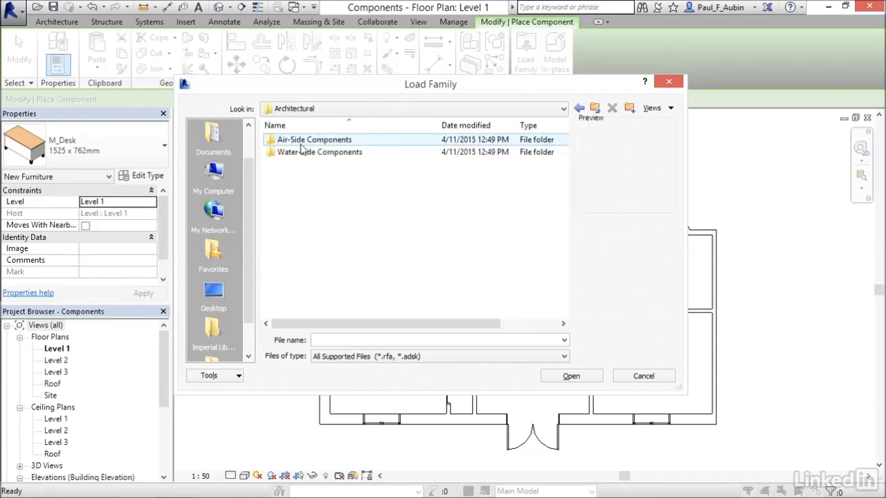
{"action": "double_click", "coordinate": [297, 142]}
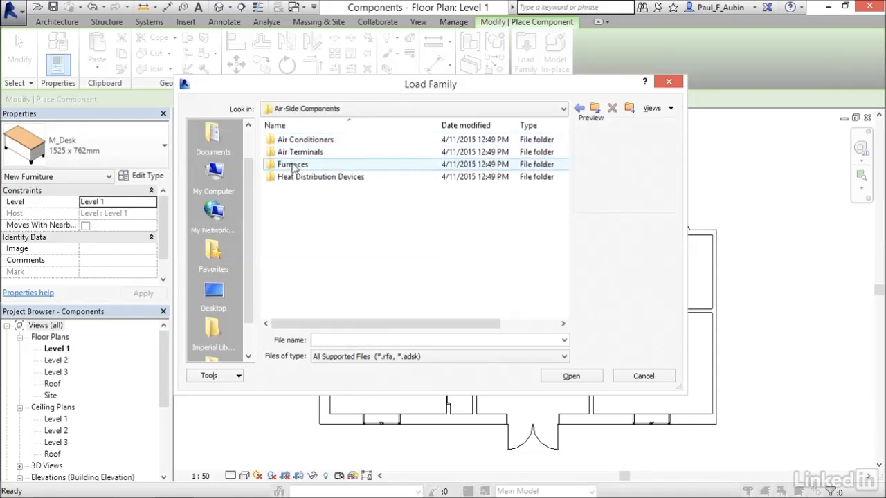
{"action": "double_click", "coordinate": [289, 164]}
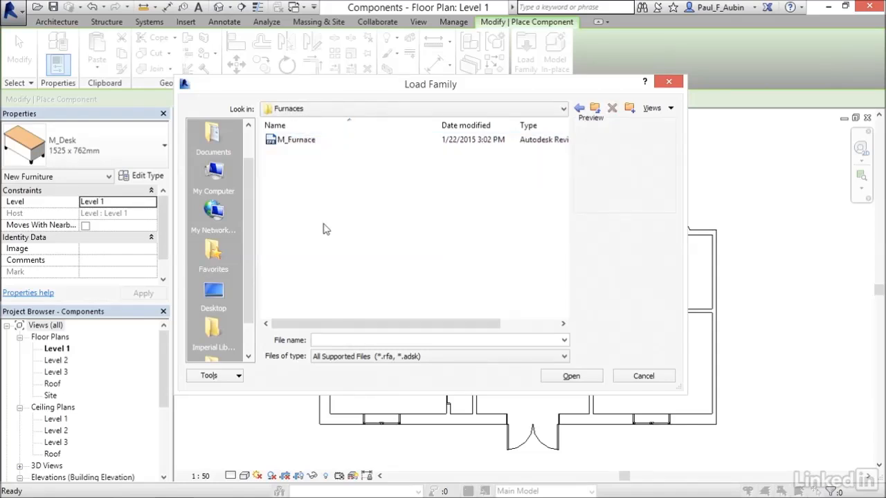
{"action": "left_click", "coordinate": [297, 144]}
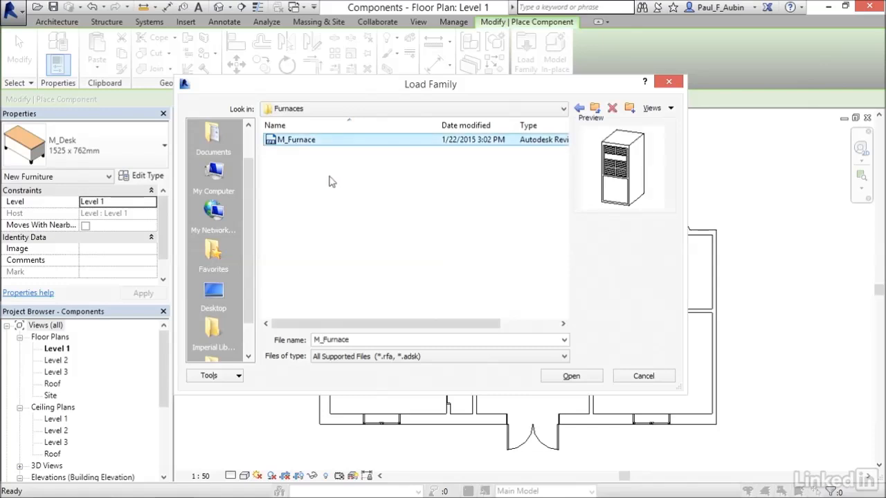
{"action": "left_click", "coordinate": [572, 376]}
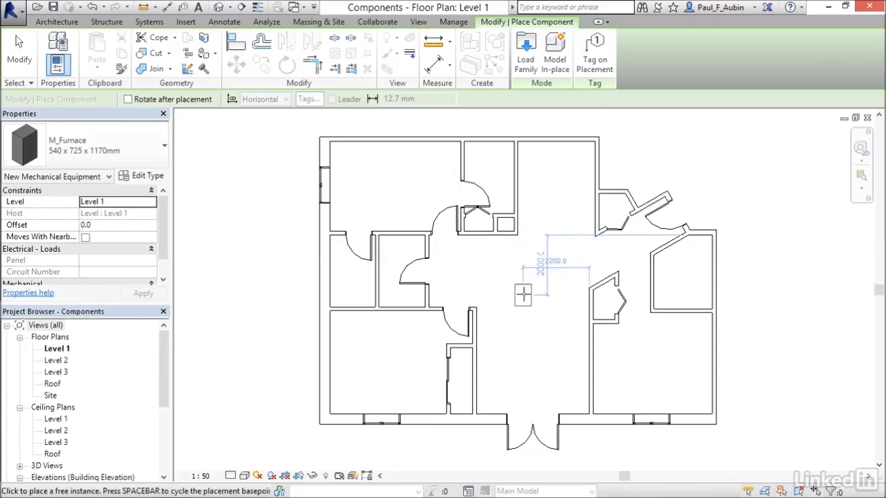
Cycle the unplaced furnace through its 90-degree rotations in the open central area
{"action": "key", "text": "space"}
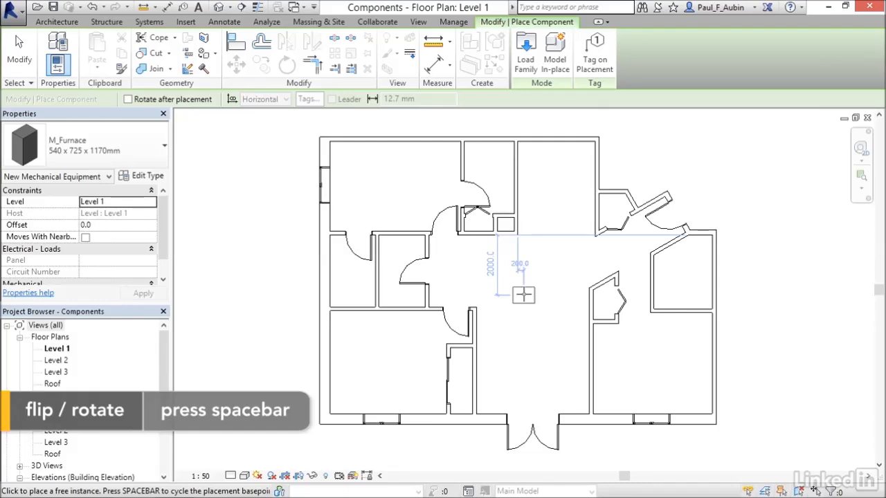
{"action": "key", "text": "space"}
{"action": "key", "text": "space"}
{"action": "key", "text": "space"}
{"action": "key", "text": "space"}
{"action": "key", "text": "space"}
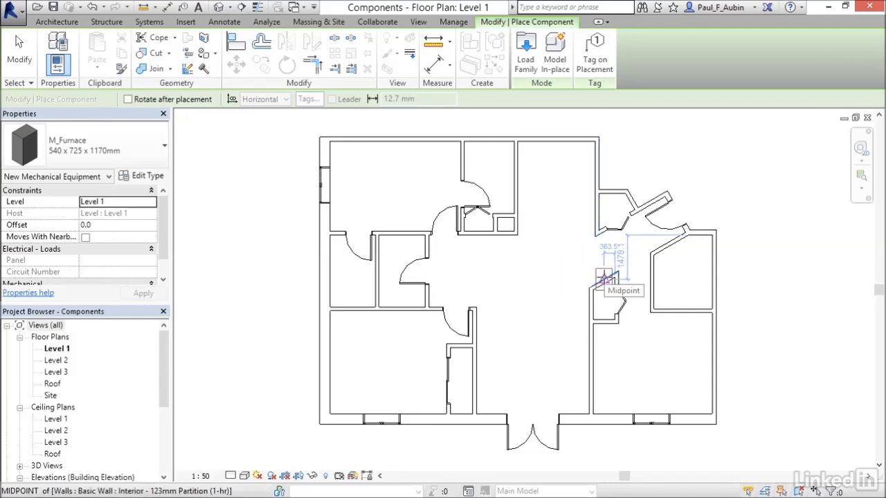
Rotate the unplaced furnace to match the angled wall of the small closet near the plan's centre
{"action": "key", "text": "space"}
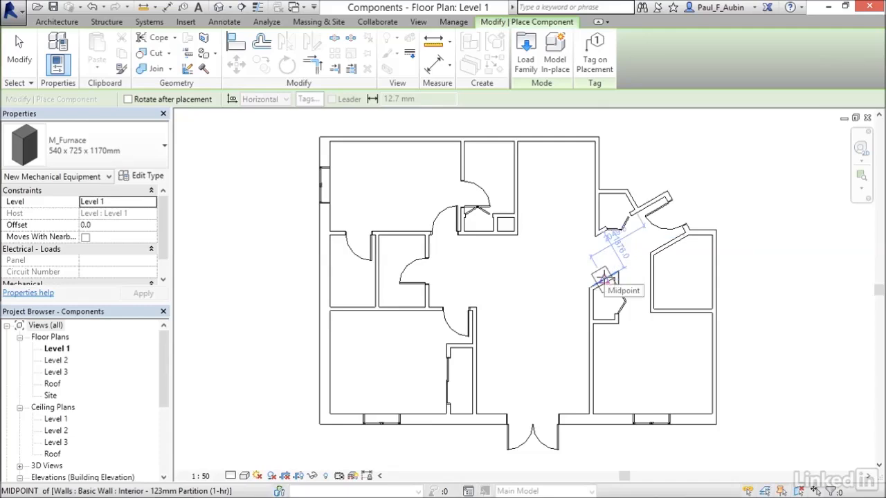
{"action": "key", "text": "space"}
{"action": "key", "text": "space"}
{"action": "key", "text": "space"}
{"action": "key", "text": "space"}
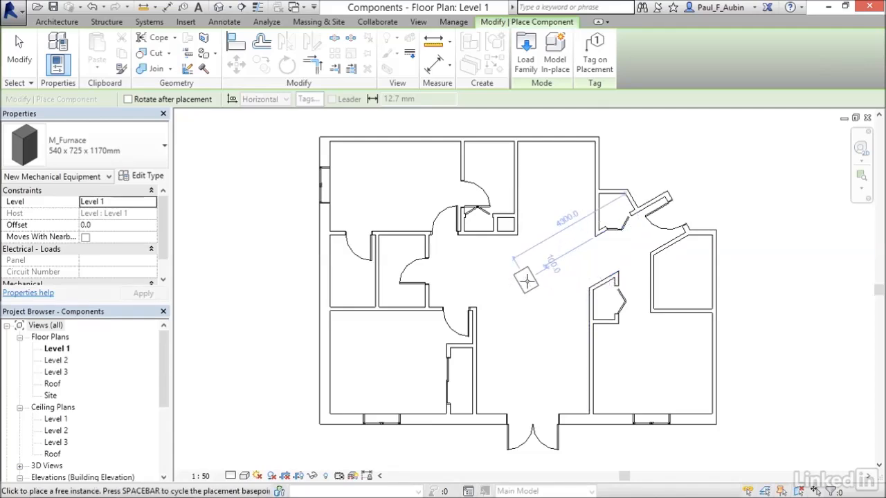
Rotate the furnace back to horizontal and place it in the east room with the angled corner, about 500 mm from its west wall
{"action": "key", "text": "space"}
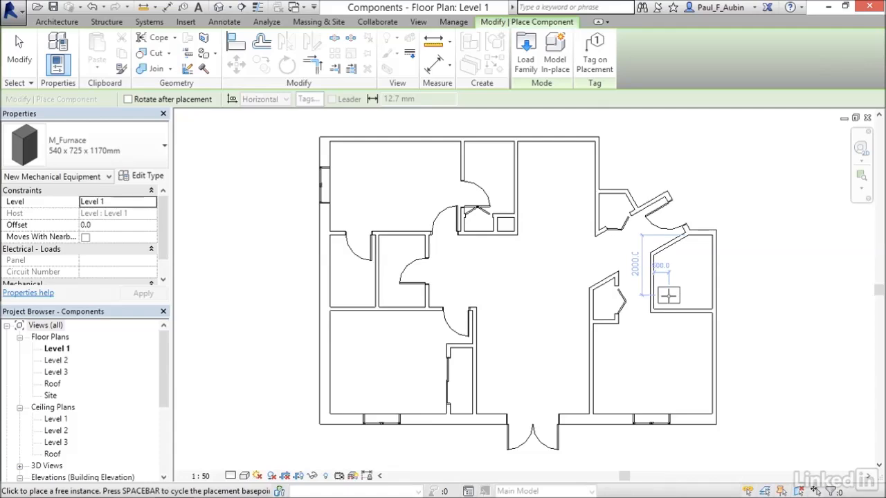
{"action": "left_click", "coordinate": [668, 295]}
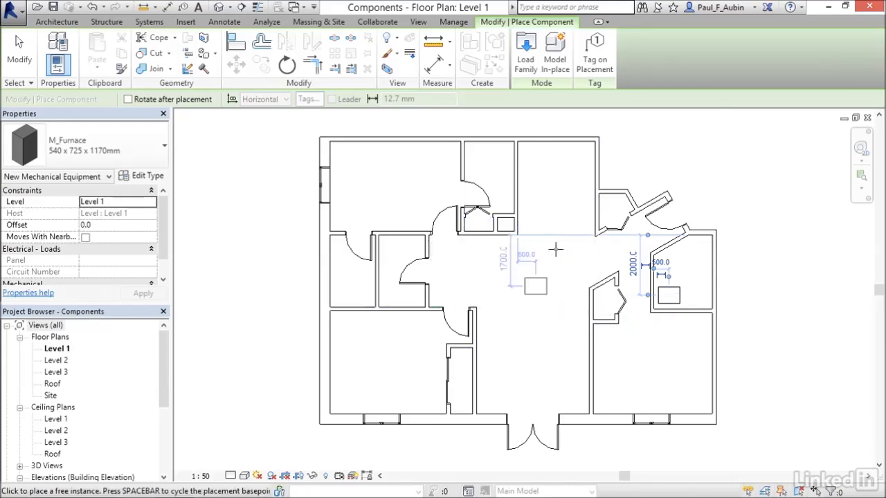
Start loading more families and browse to US Metric > Specialty Equipment > Domestic
{"action": "left_click", "coordinate": [528, 60]}
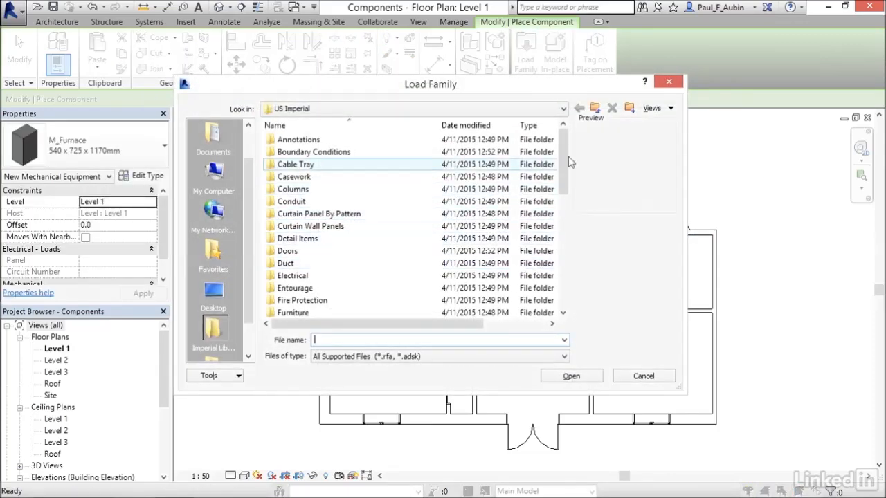
{"action": "left_click", "coordinate": [594, 109]}
{"action": "double_click", "coordinate": [296, 165]}
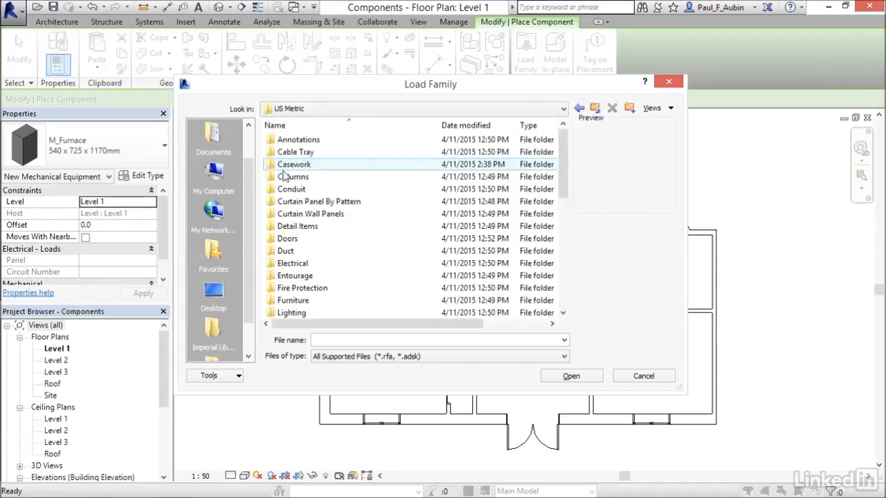
{"action": "left_click_drag", "start_coordinate": [563, 176], "coordinate": [563, 256]}
{"action": "double_click", "coordinate": [272, 253]}
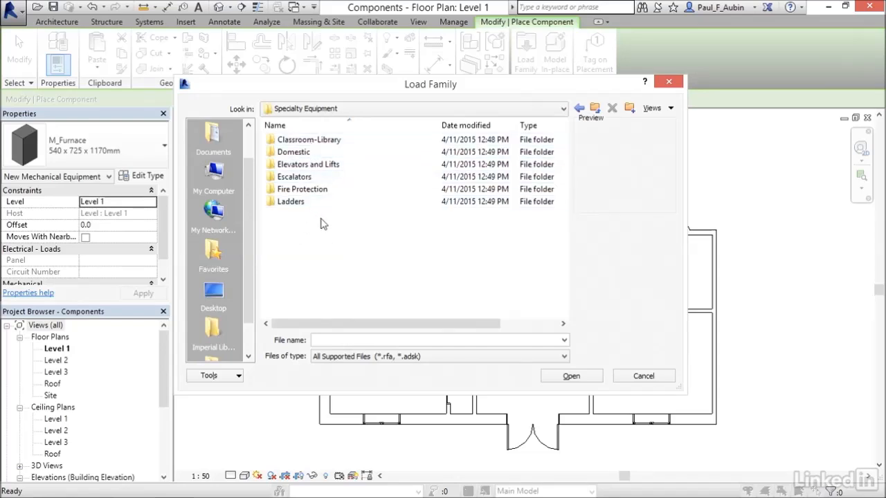
{"action": "double_click", "coordinate": [279, 153]}
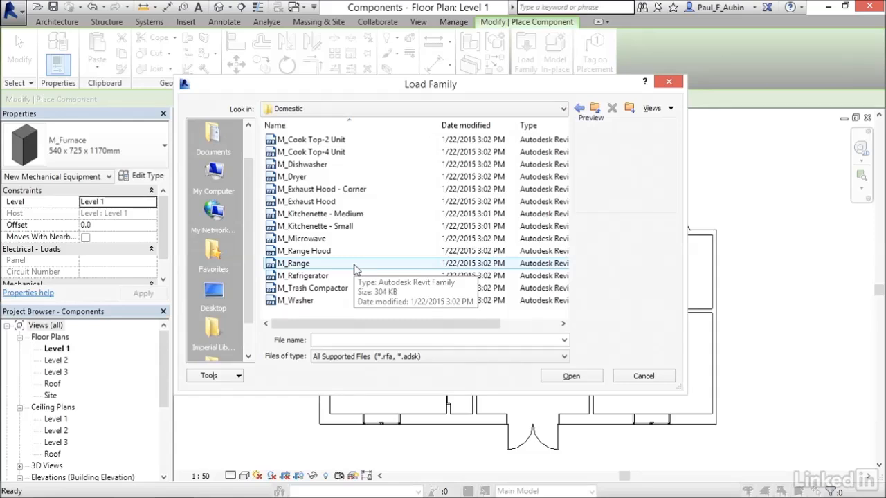
Load the M_Dryer, M_Range, M_Refrigerator and M_Washer families together
{"action": "left_click", "coordinate": [300, 180]}
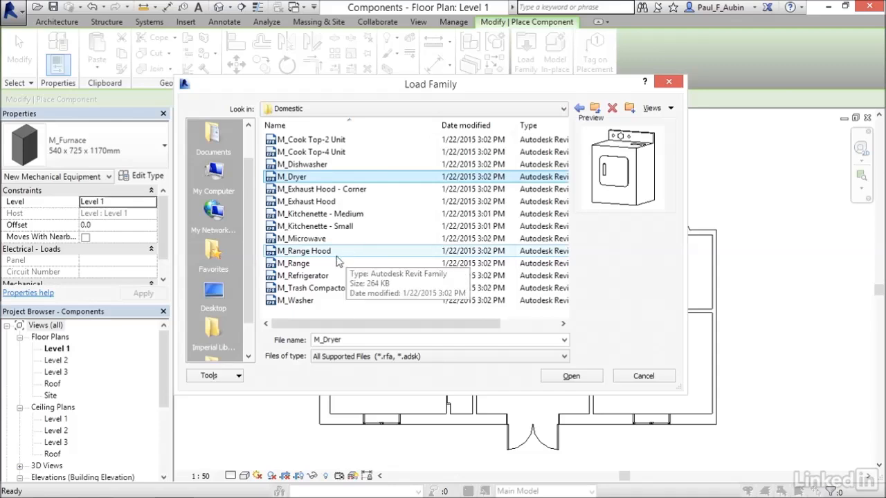
{"action": "left_click", "coordinate": [306, 265], "text": "ctrl"}
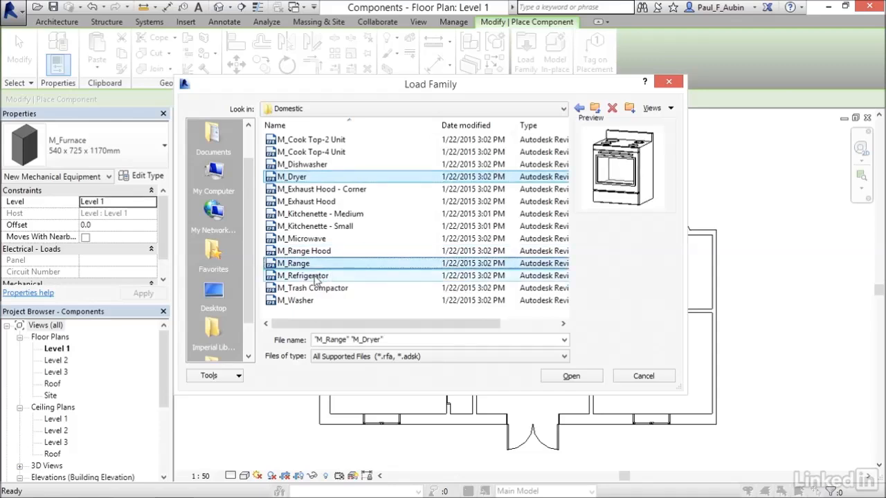
{"action": "left_click", "coordinate": [315, 278], "text": "ctrl"}
{"action": "left_click", "coordinate": [307, 302], "text": "ctrl"}
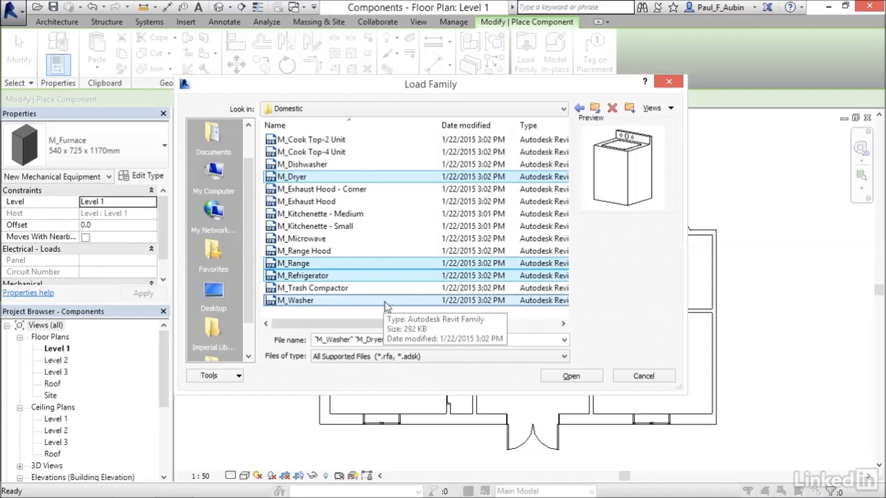
{"action": "left_click", "coordinate": [558, 377]}
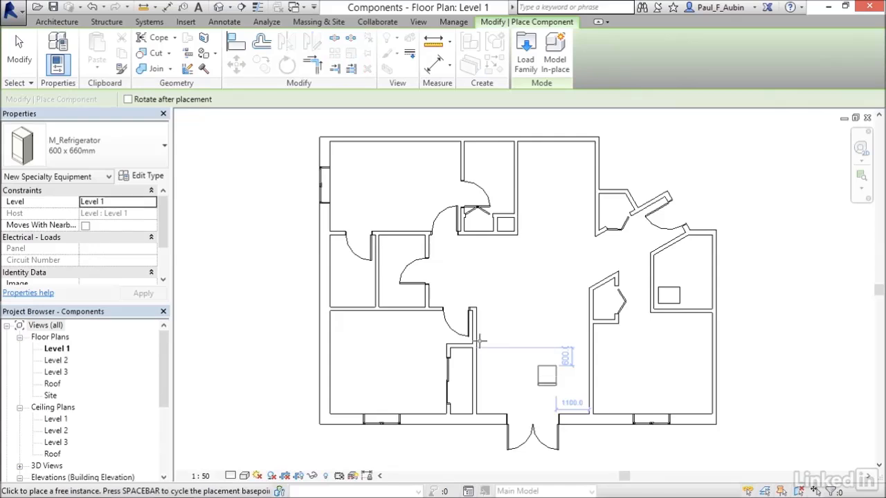
Place a 660 x 760mm M_Refrigerator about 100 mm below the furnace room, aligned with the outer face of that room's west wall
{"action": "left_click", "coordinate": [116, 154]}
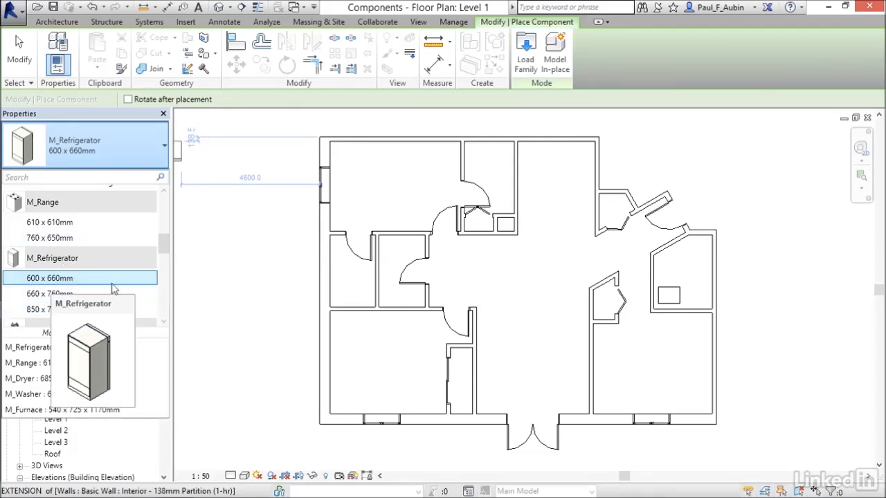
{"action": "left_click", "coordinate": [355, 112]}
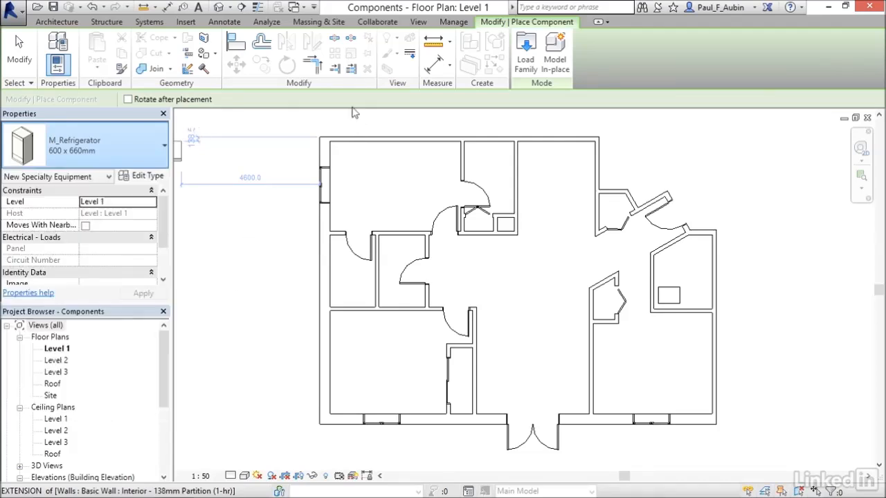
{"action": "left_click", "coordinate": [119, 166]}
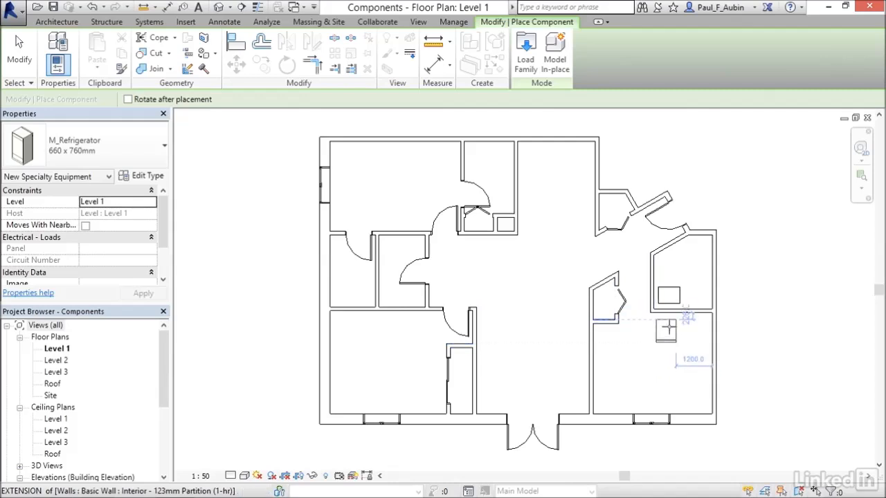
{"action": "scroll", "coordinate": [663, 325], "scroll_direction": "up", "scroll_amount": 1}
{"action": "scroll", "coordinate": [663, 325], "scroll_direction": "up", "scroll_amount": 3}
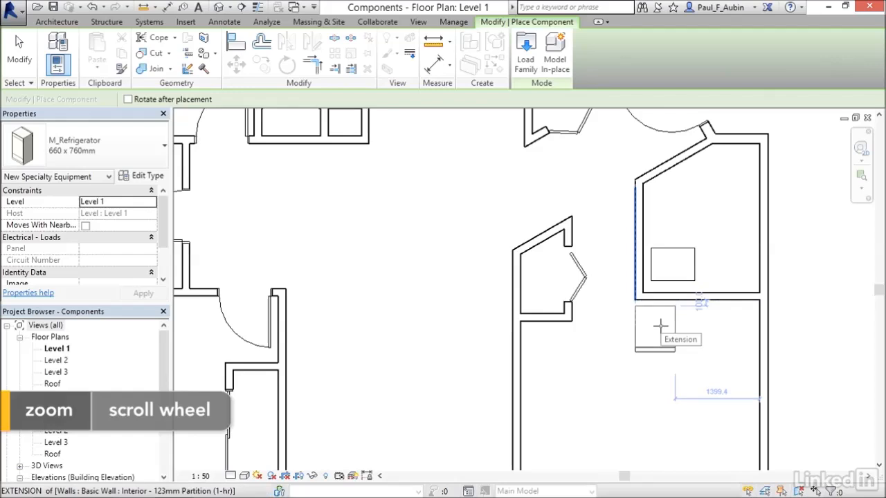
{"action": "left_click", "coordinate": [660, 325]}
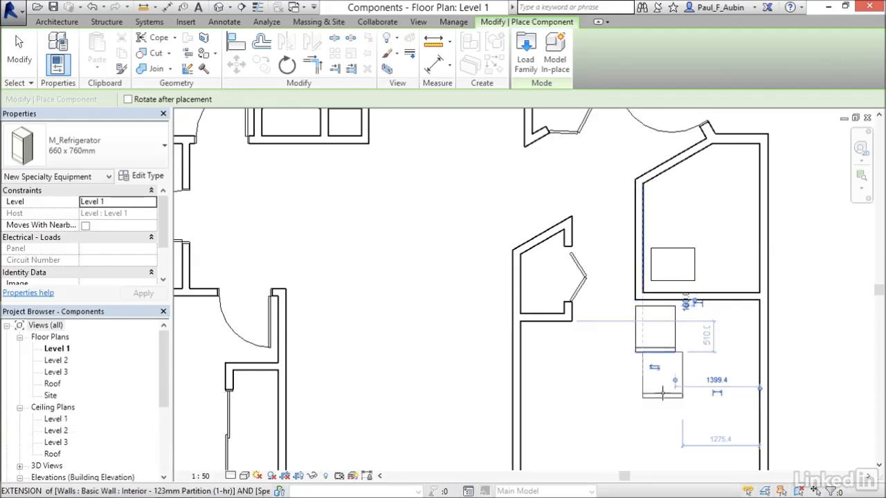
Set the refrigerator's distance from the wall behind it to 50 mm
{"action": "left_click", "coordinate": [687, 302]}
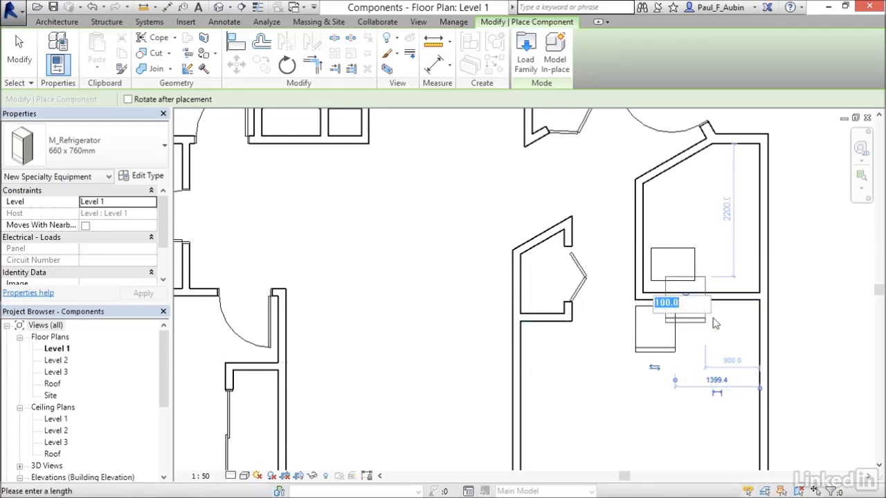
{"action": "type", "text": "50"}
{"action": "key", "text": "Return"}
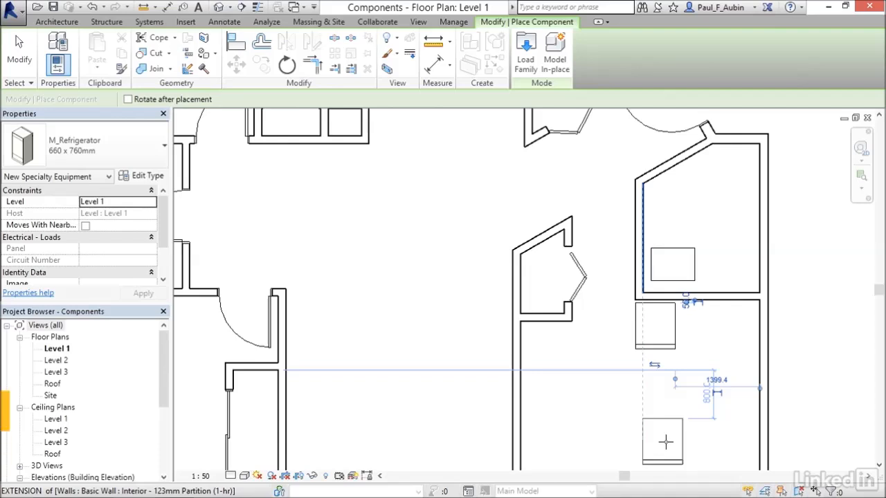
{"action": "middle_click_drag", "start_coordinate": [638, 433], "coordinate": [538, 373]}
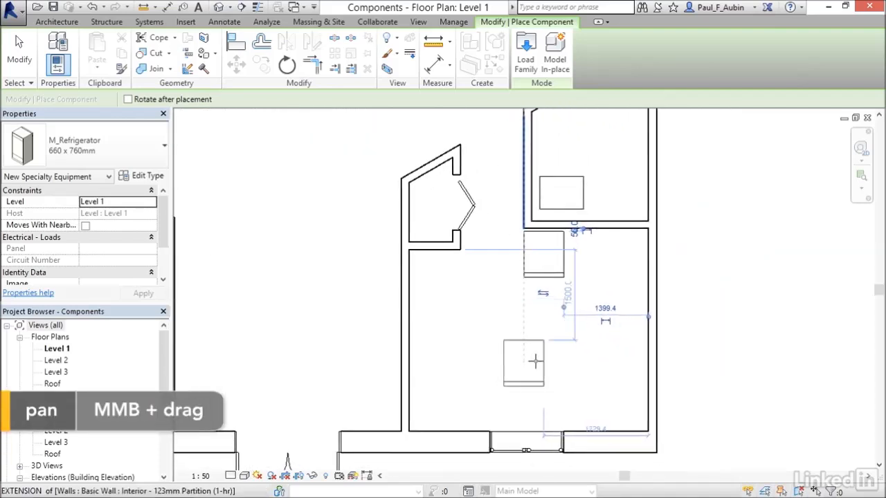
Place a 760 x 650mm M_Range, rotated to back onto the kitchen's east wall, about 1400 mm from the south wall
{"action": "left_click", "coordinate": [106, 158]}
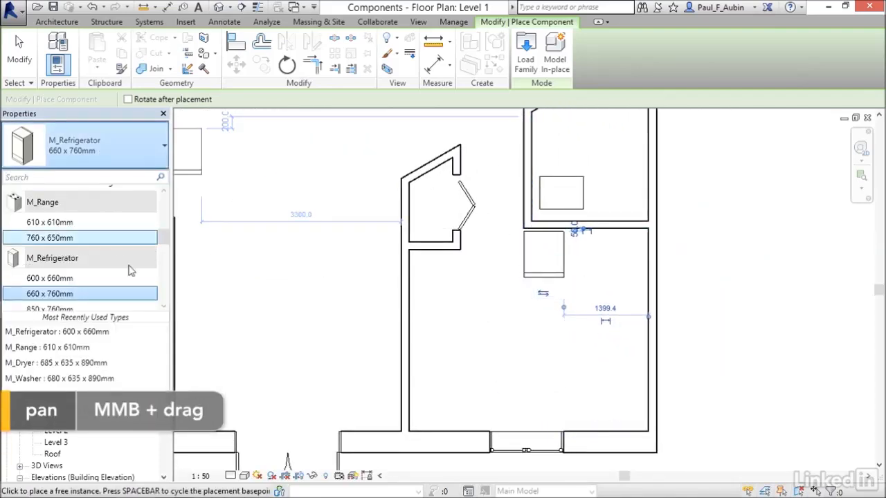
{"action": "left_click_drag", "start_coordinate": [166, 238], "coordinate": [171, 237]}
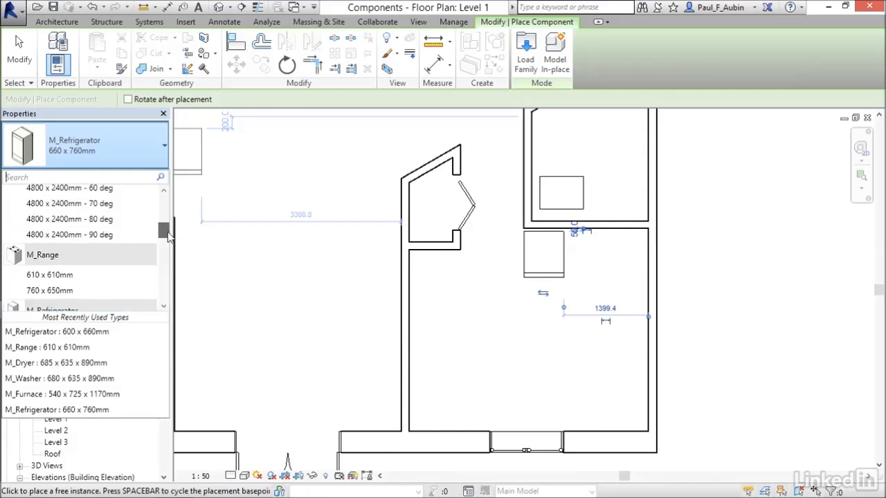
{"action": "left_click", "coordinate": [46, 292]}
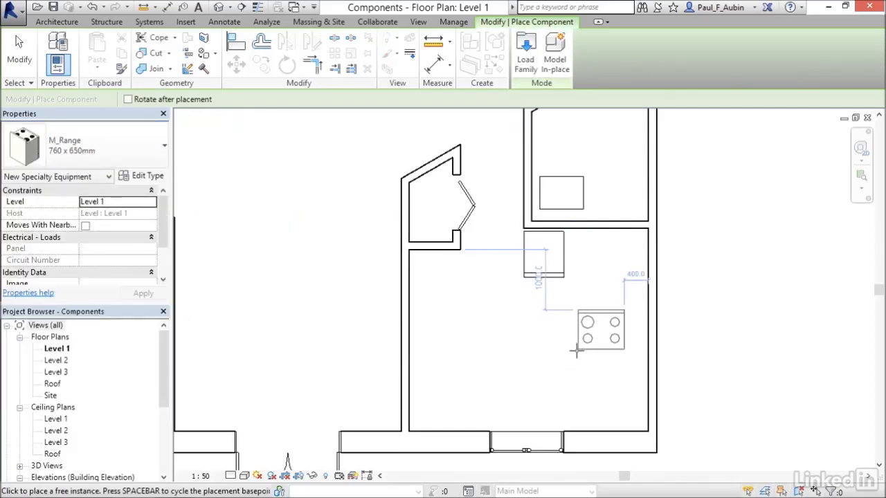
{"action": "key", "text": "space"}
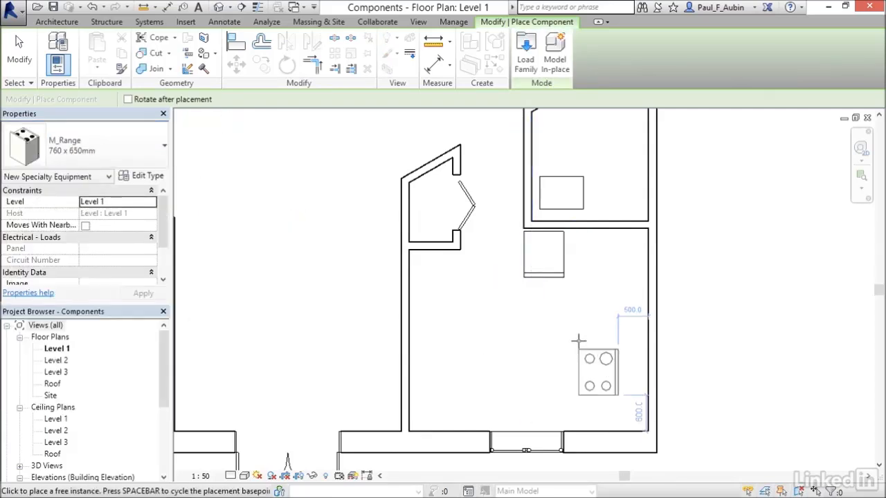
{"action": "left_click", "coordinate": [607, 302]}
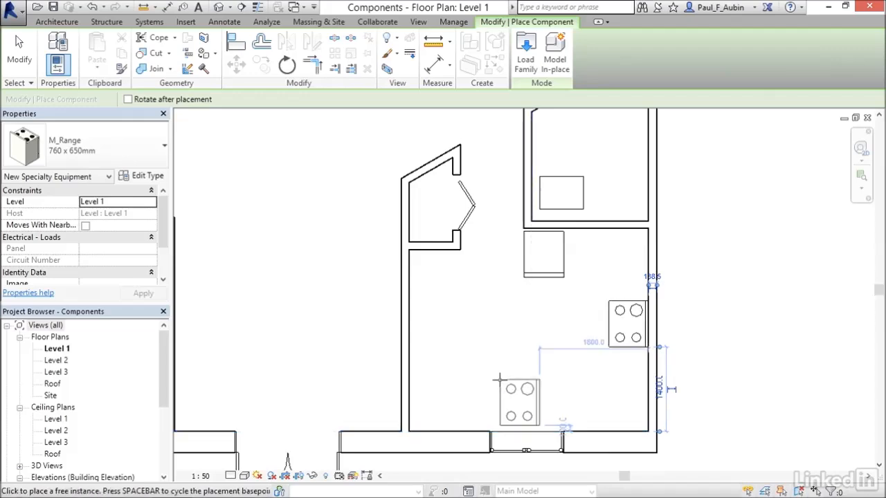
Place a washer and a 762 x 635 x 890mm M_Dryer side by side against the furnace room's east wall
{"action": "left_click", "coordinate": [90, 141]}
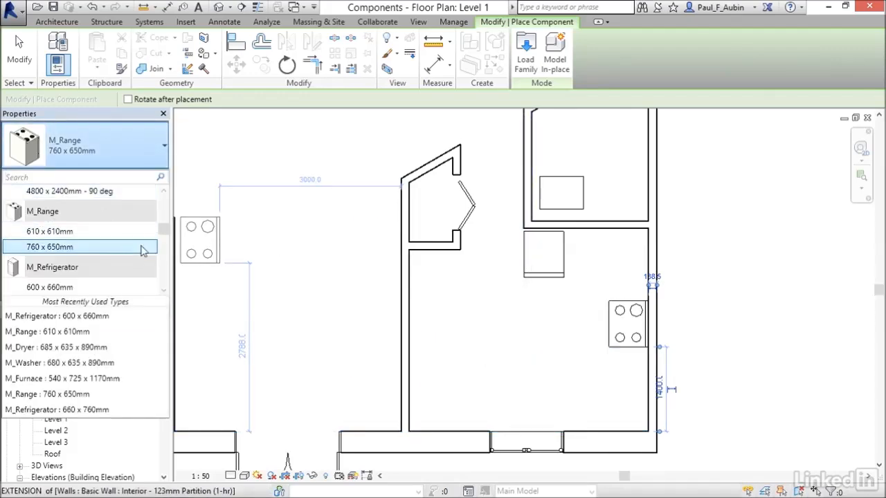
{"action": "left_click_drag", "start_coordinate": [162, 232], "coordinate": [163, 242]}
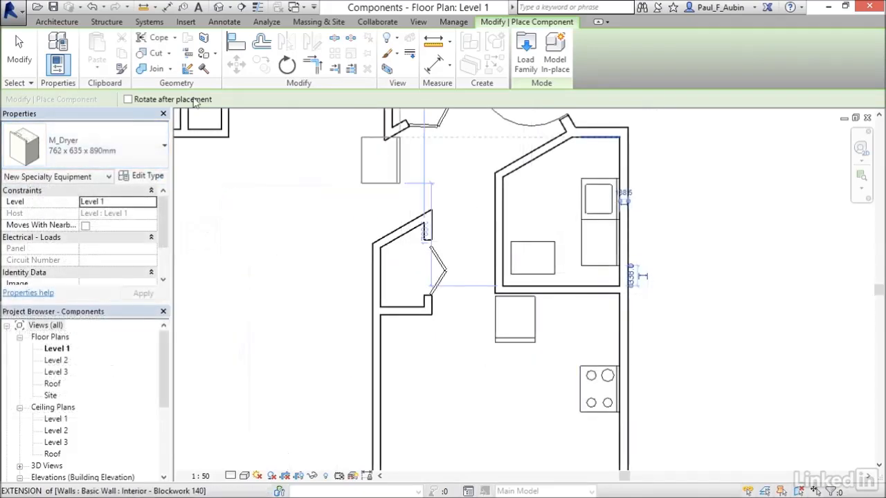
{"action": "left_click", "coordinate": [19, 54]}
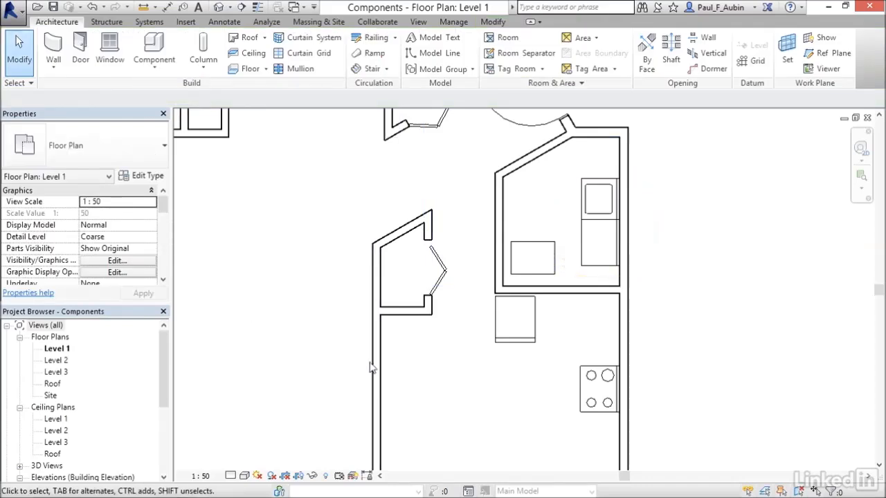
Start loading a component family for the bathrooms and browse to US Metric > Plumbing > Architectural > Fixtures > Water Closets
{"action": "middle_click_drag", "start_coordinate": [316, 328], "coordinate": [632, 336]}
{"action": "middle_click_drag", "start_coordinate": [598, 281], "coordinate": [578, 405]}
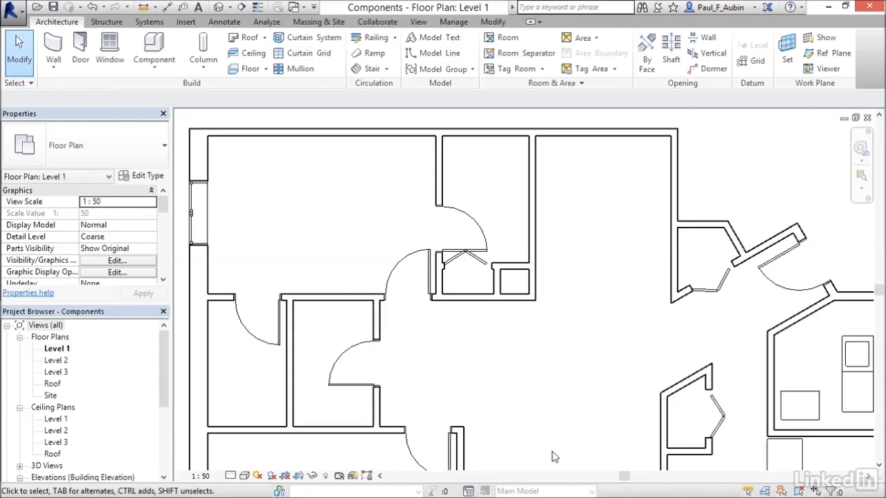
{"action": "left_click", "coordinate": [153, 50]}
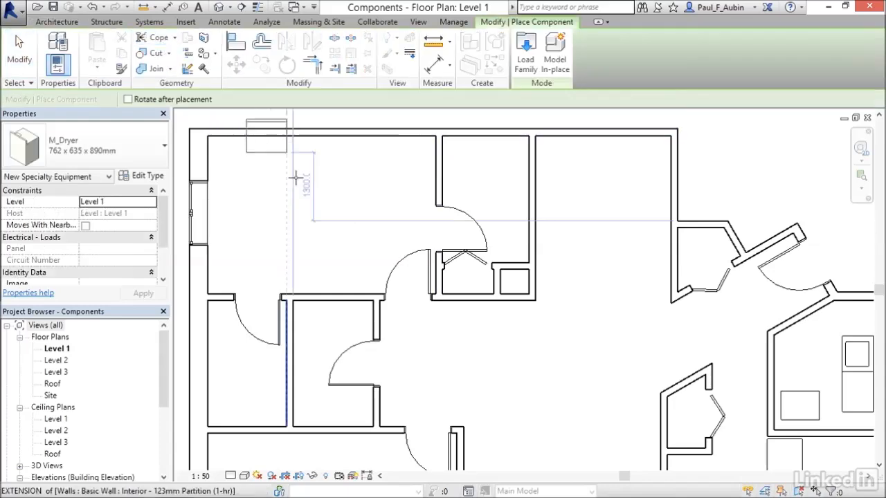
{"action": "left_click", "coordinate": [525, 56]}
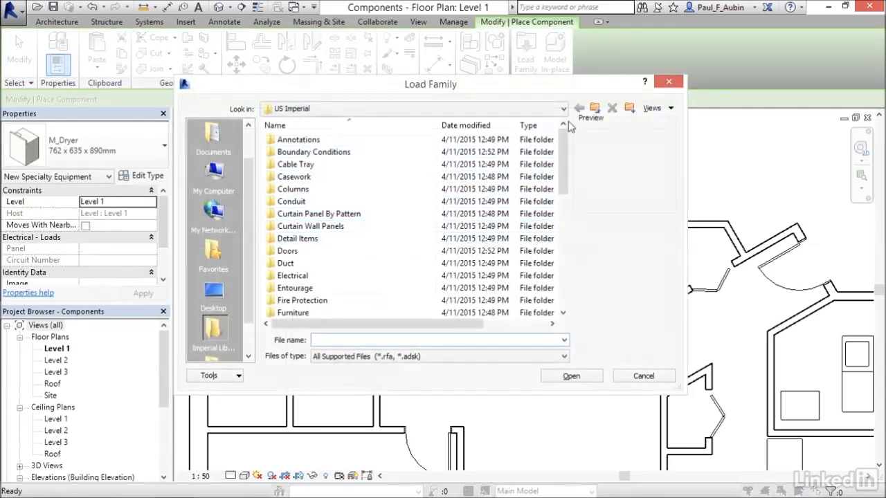
{"action": "left_click", "coordinate": [594, 107]}
{"action": "double_click", "coordinate": [291, 164]}
{"action": "left_click_drag", "start_coordinate": [562, 178], "coordinate": [562, 221]}
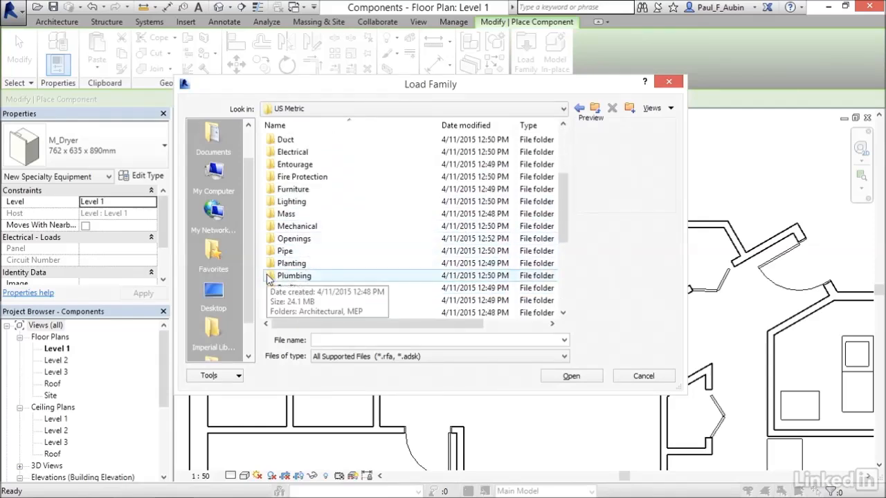
{"action": "double_click", "coordinate": [291, 275]}
{"action": "double_click", "coordinate": [296, 141]}
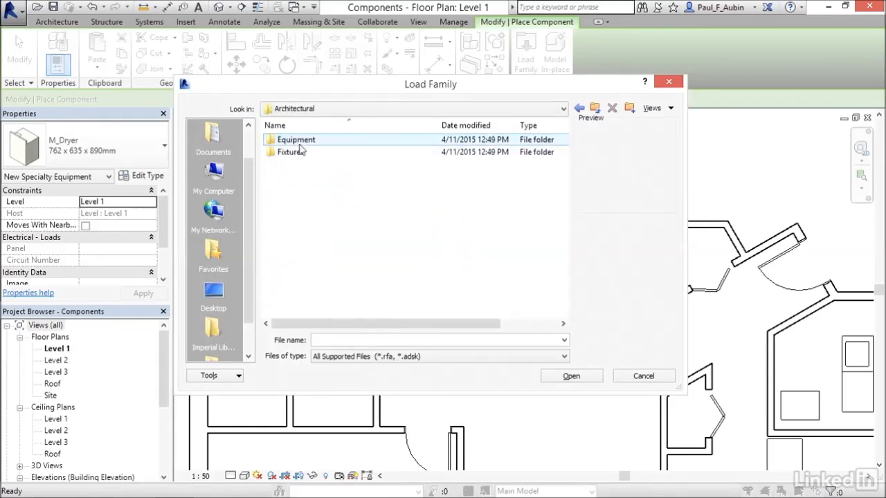
{"action": "double_click", "coordinate": [293, 152]}
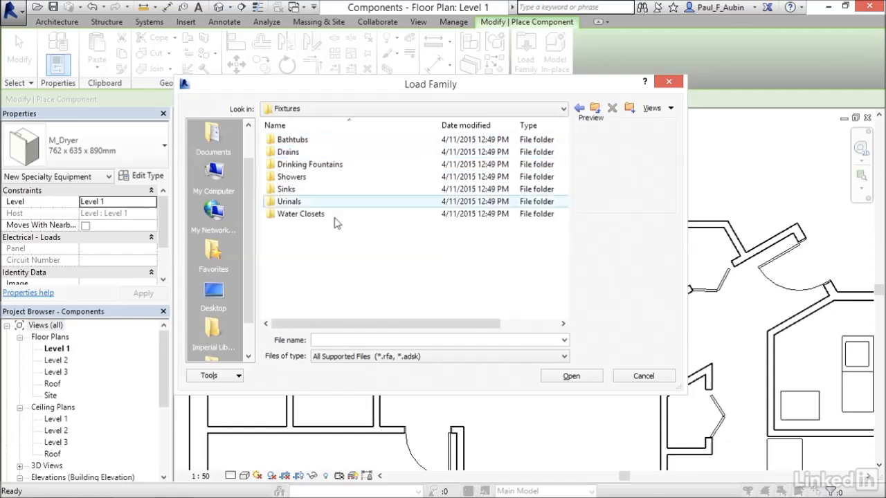
{"action": "double_click", "coordinate": [294, 214]}
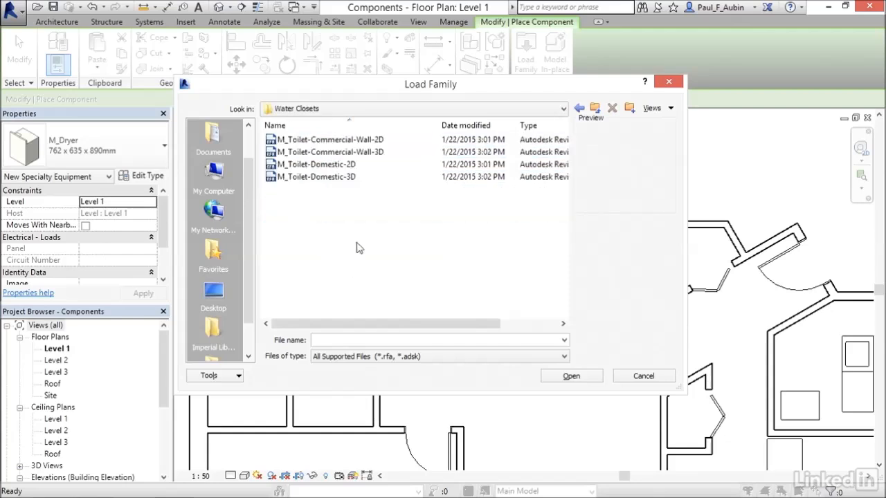
Compare the 2D and 3D domestic toilet previews and load the M_Toilet-Domestic-3D family
{"action": "left_click", "coordinate": [335, 165]}
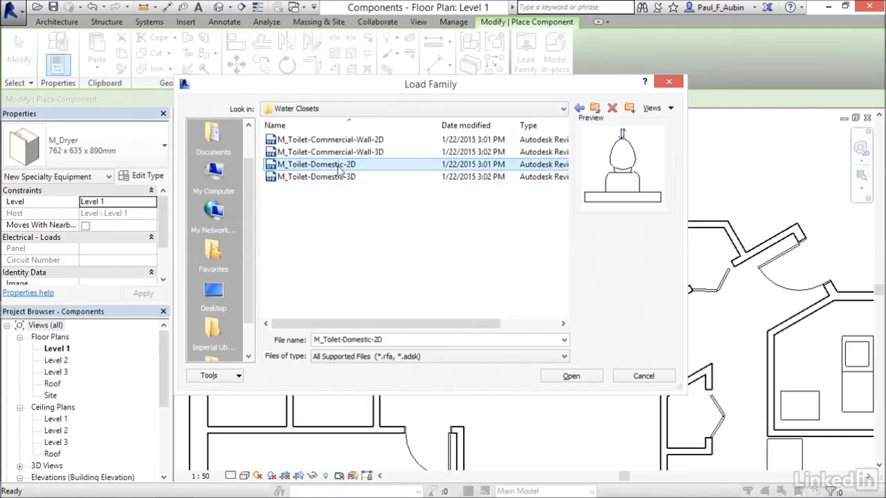
{"action": "left_click", "coordinate": [336, 177]}
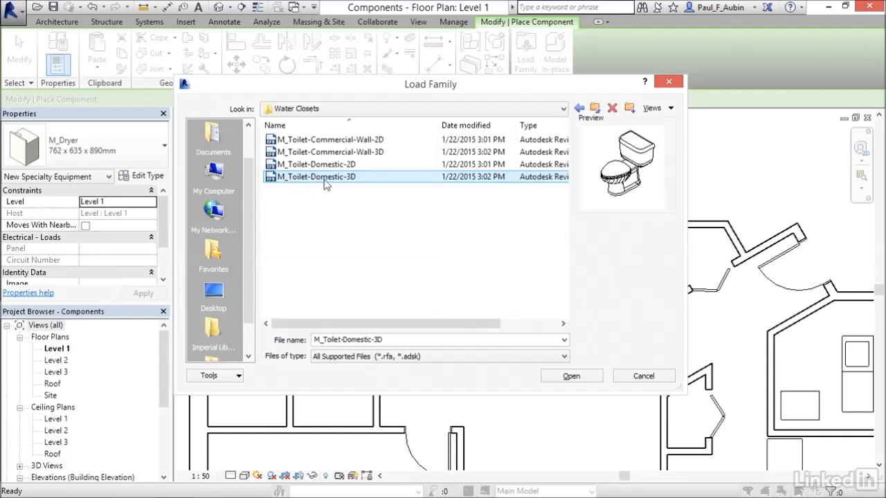
{"action": "left_click", "coordinate": [560, 381]}
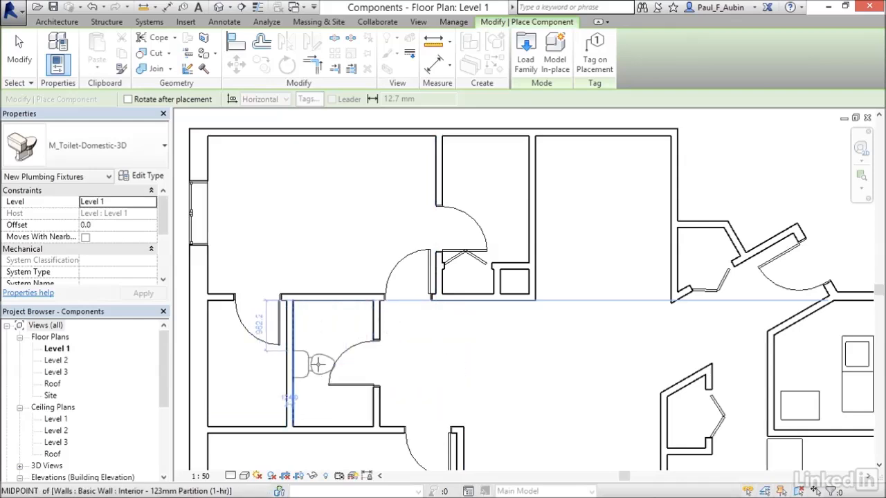
Place one toilet on the lower bathroom's west wall, about 800 mm from its north wall, and another on the upper bathroom's east wall
{"action": "left_click", "coordinate": [319, 356]}
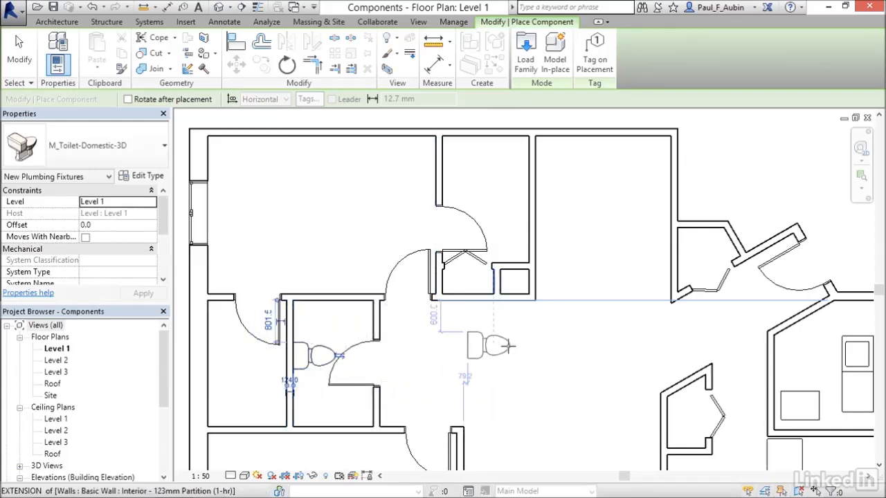
{"action": "left_click", "coordinate": [510, 207]}
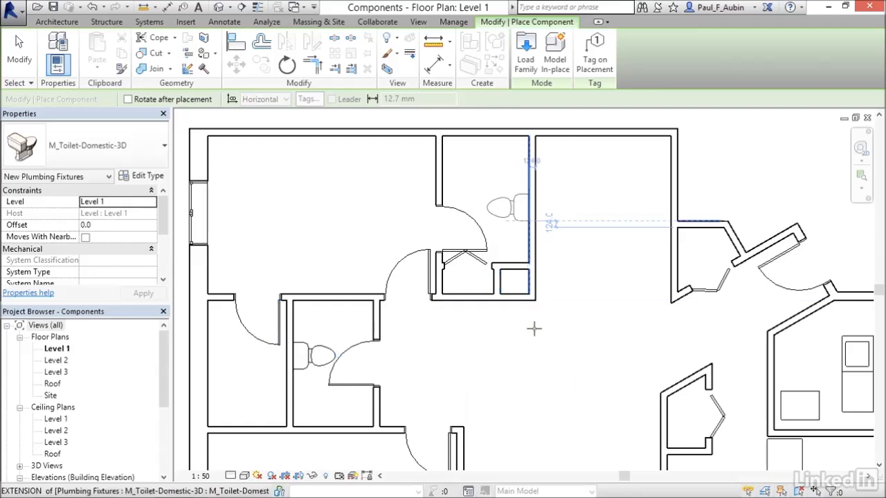
{"action": "key", "text": "Escape"}
{"action": "key", "text": "Escape"}
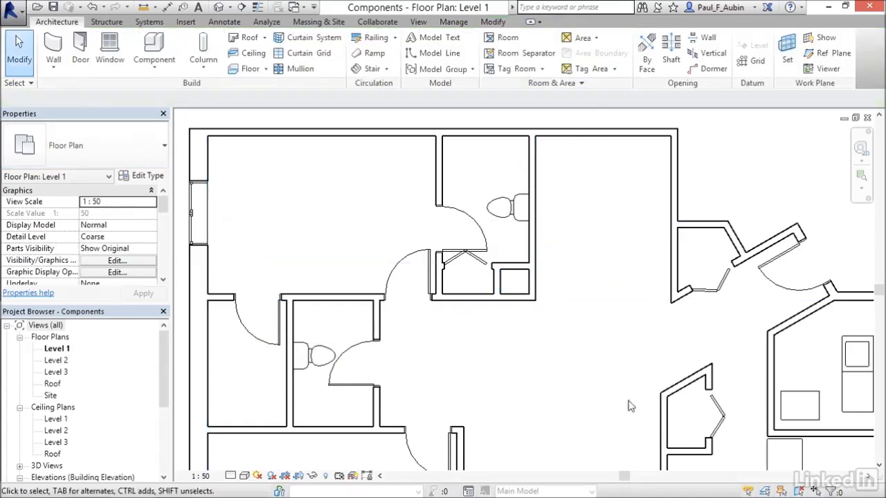
Open the default 3D view of the building and locate {3D} among the project's 3D views
{"action": "key", "text": "z"}
{"action": "key", "text": "f"}
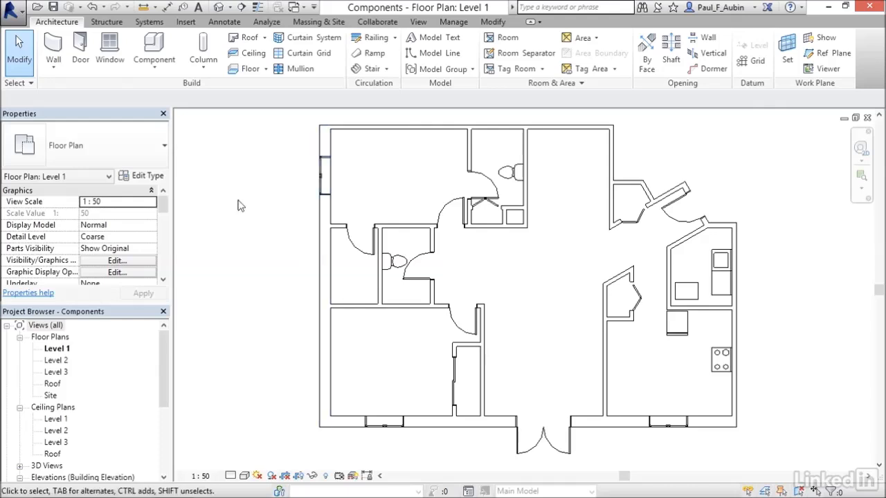
{"action": "left_click", "coordinate": [218, 8]}
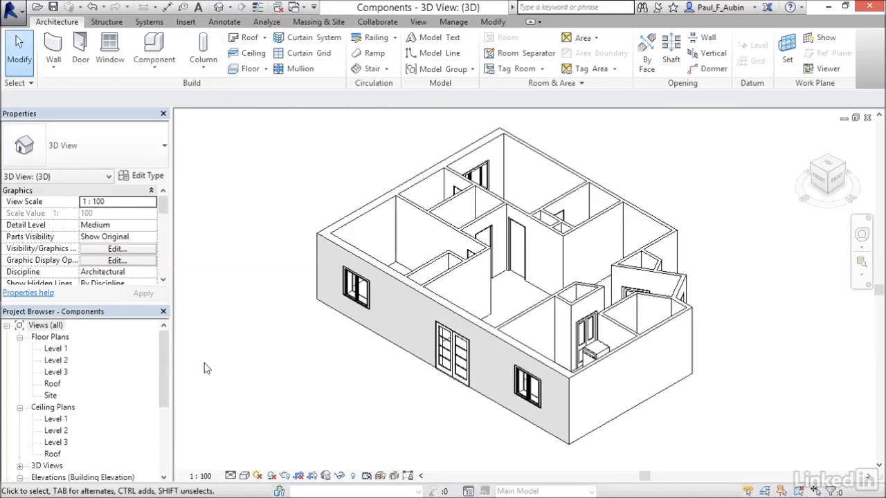
{"action": "left_click", "coordinate": [20, 467]}
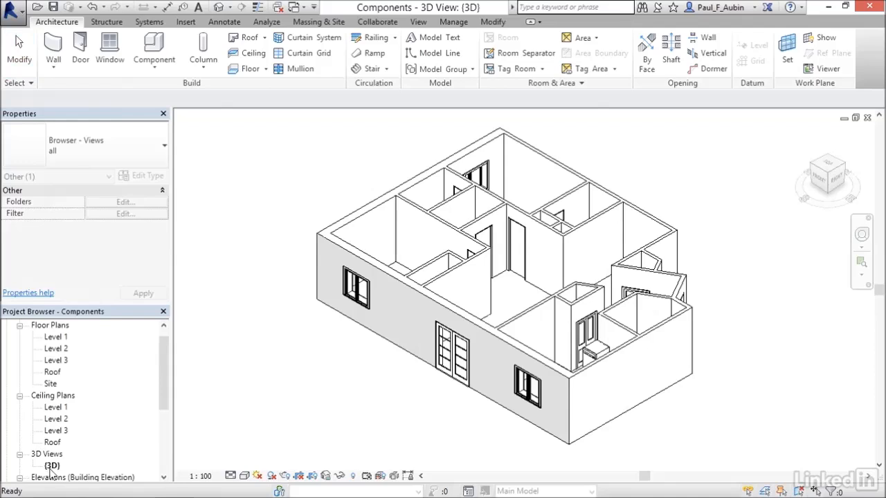
{"action": "left_click", "coordinate": [52, 466]}
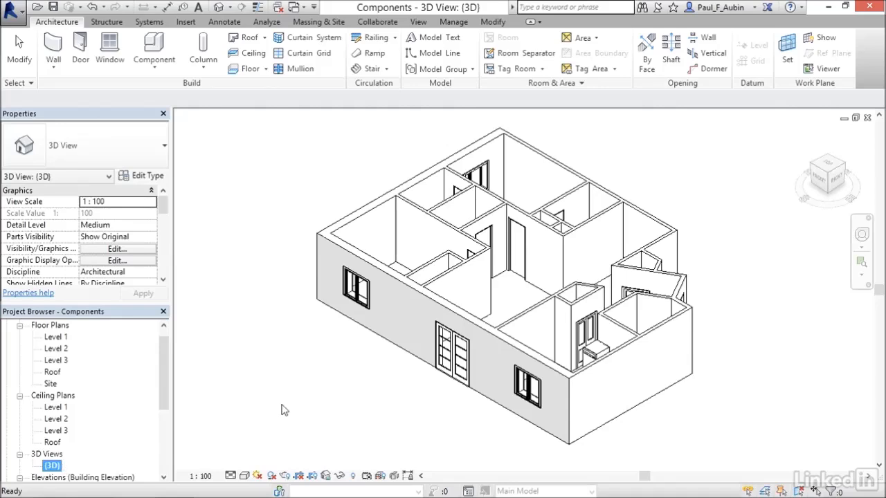
{"action": "left_click", "coordinate": [311, 367]}
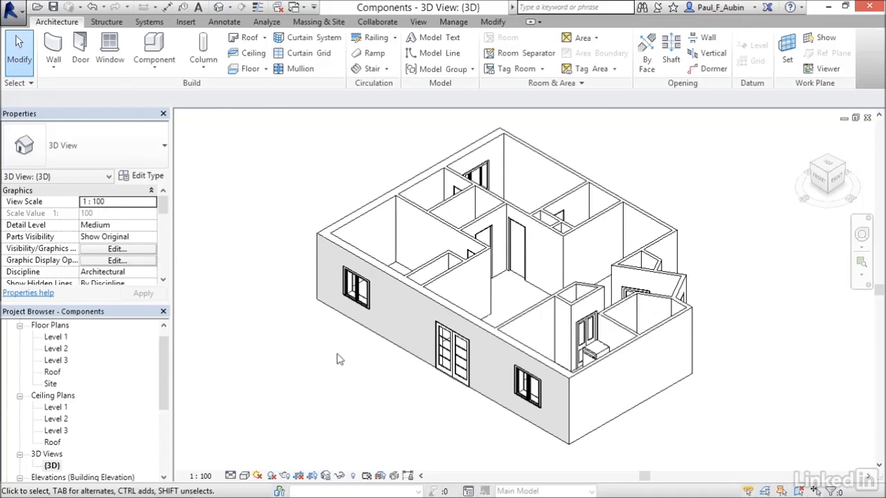
Examine the placed toilet, range, refrigerator, washer, dryer and furnace inside the 3D model from several angles
{"action": "middle_click_drag", "start_coordinate": [337, 358], "coordinate": [358, 384], "text": "shift"}
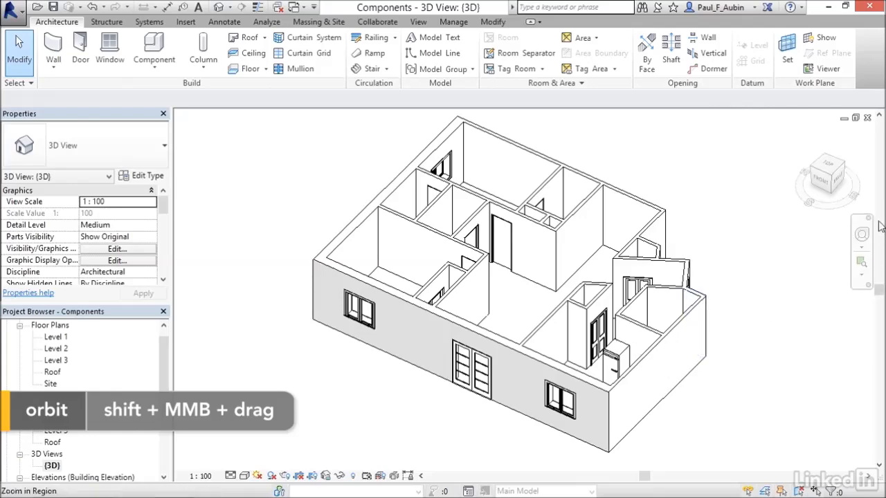
{"action": "left_click", "coordinate": [840, 184]}
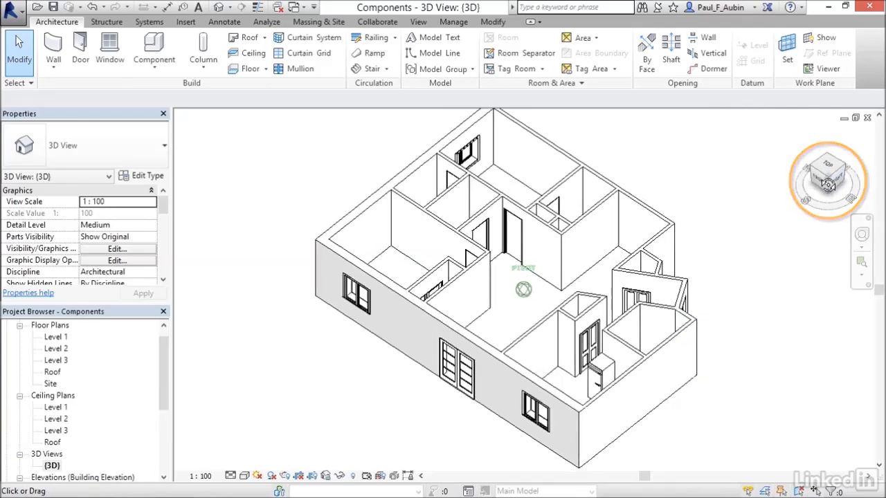
{"action": "mouse_move", "coordinate": [798, 182]}
{"action": "left_mouse_down"}
{"action": "mouse_move", "coordinate": [827, 170]}
{"action": "mouse_move", "coordinate": [810, 178]}
{"action": "left_mouse_up"}
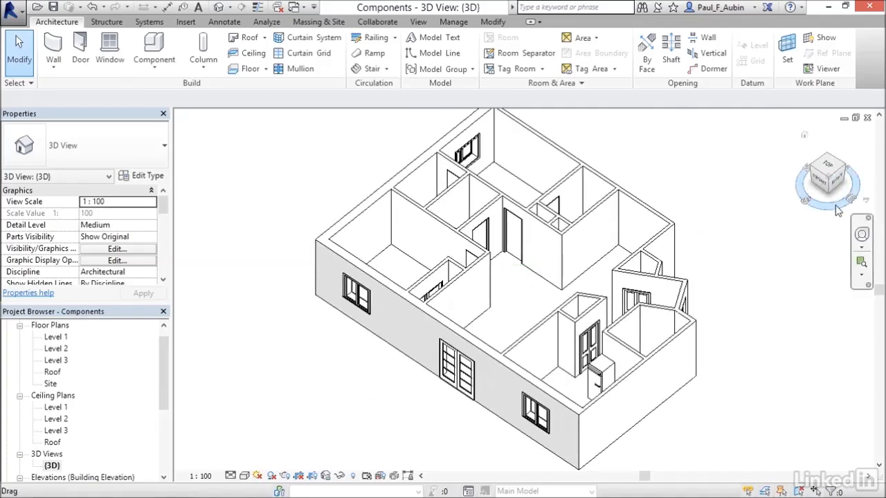
{"action": "left_click_drag", "start_coordinate": [835, 209], "coordinate": [797, 195]}
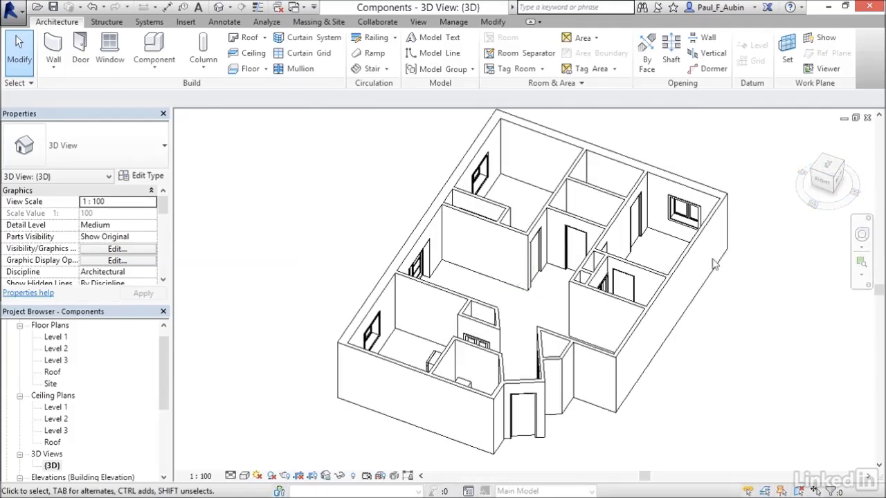
{"action": "middle_click_drag", "start_coordinate": [754, 265], "coordinate": [738, 363], "text": "shift"}
{"action": "scroll", "coordinate": [611, 232], "scroll_direction": "up", "scroll_amount": 5}
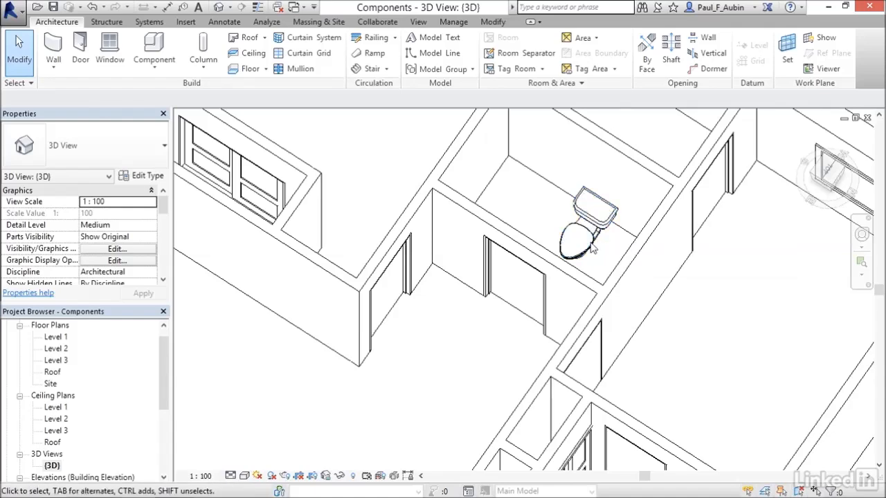
{"action": "middle_click_drag", "start_coordinate": [496, 365], "coordinate": [456, 361], "text": "shift"}
{"action": "scroll", "coordinate": [455, 358], "scroll_direction": "down", "scroll_amount": 2}
{"action": "middle_click_drag", "start_coordinate": [443, 390], "coordinate": [526, 190]}
{"action": "middle_click_drag", "start_coordinate": [510, 372], "coordinate": [342, 336], "text": "shift"}
{"action": "middle_click_drag", "start_coordinate": [445, 157], "coordinate": [485, 356]}
{"action": "scroll", "coordinate": [338, 337], "scroll_direction": "up", "scroll_amount": 2}
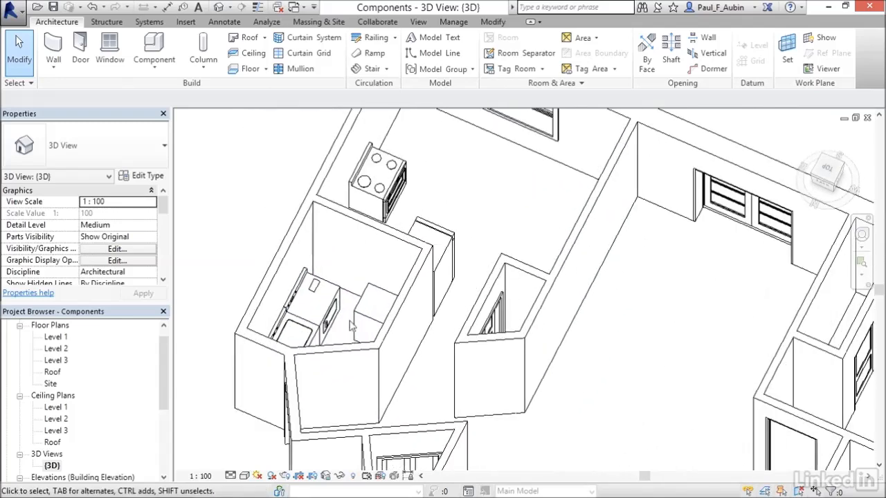